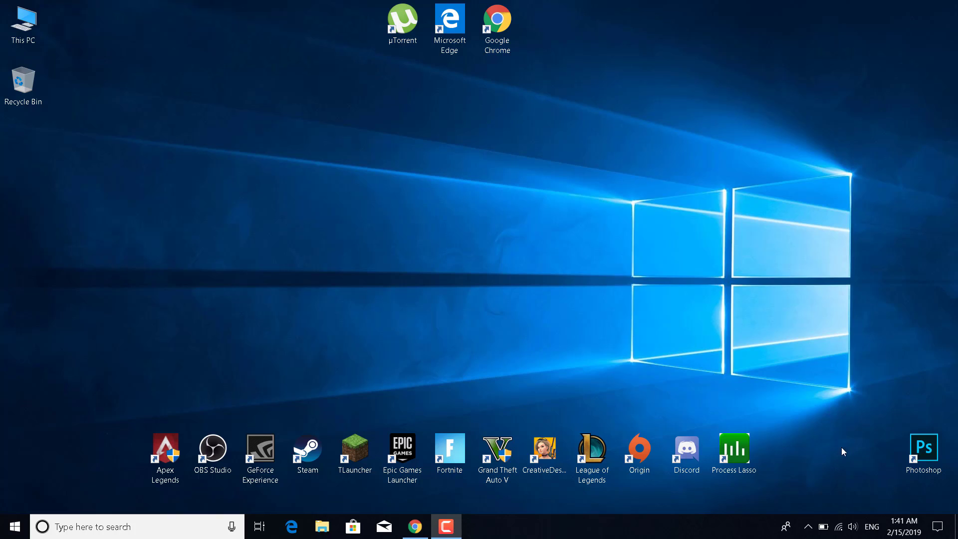
Open Network & Internet settings from the tray network icon's context menu.
right_click(839, 526)
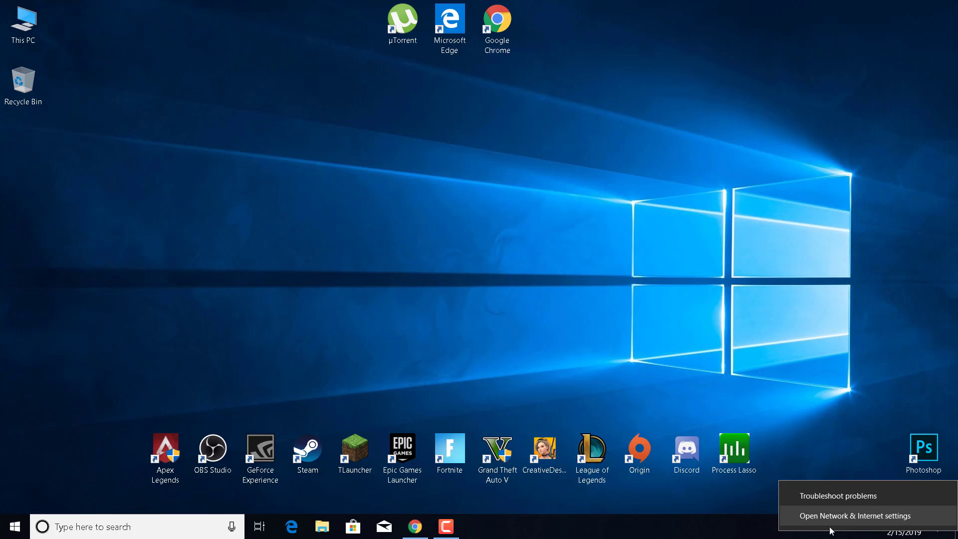
click(858, 524)
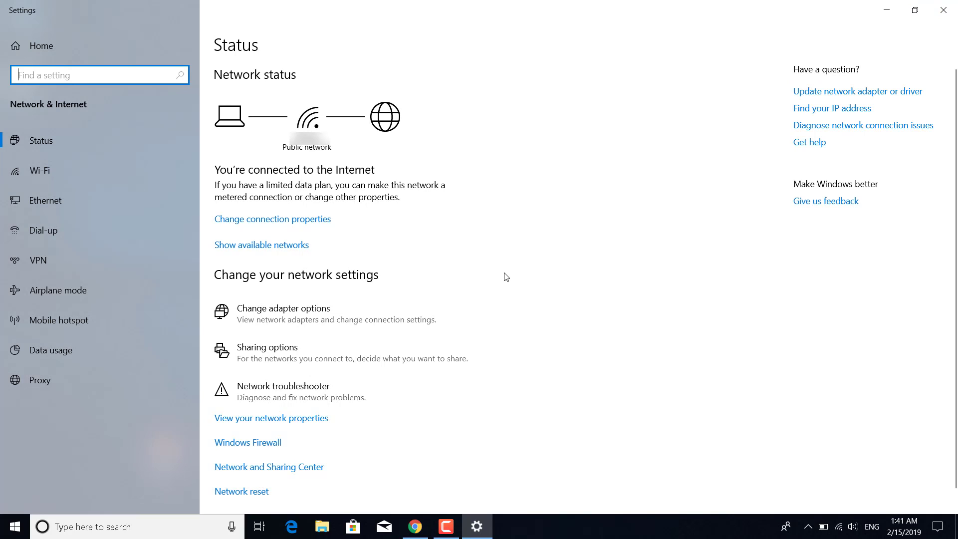
Open Properties of the Wi-Fi adapter from the adapter options list.
click(293, 314)
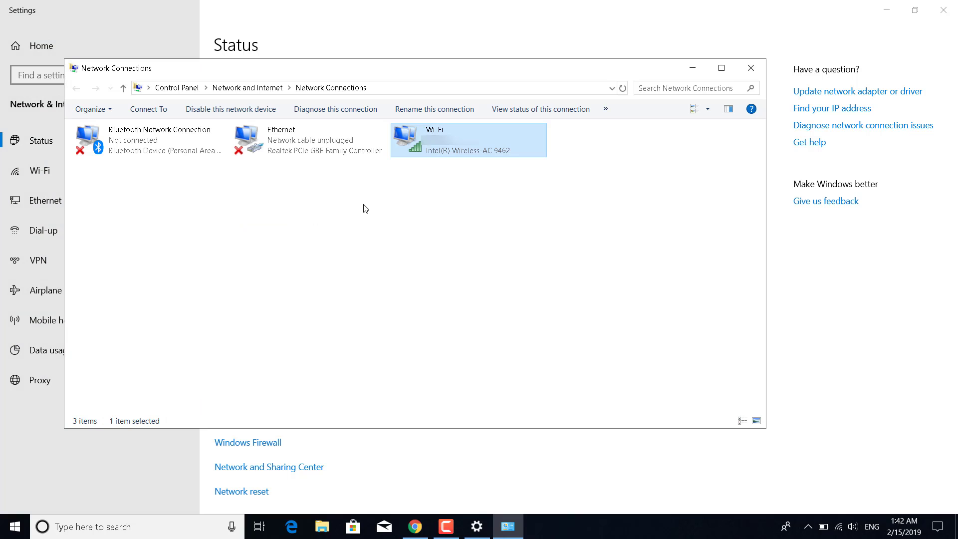
right_click(443, 156)
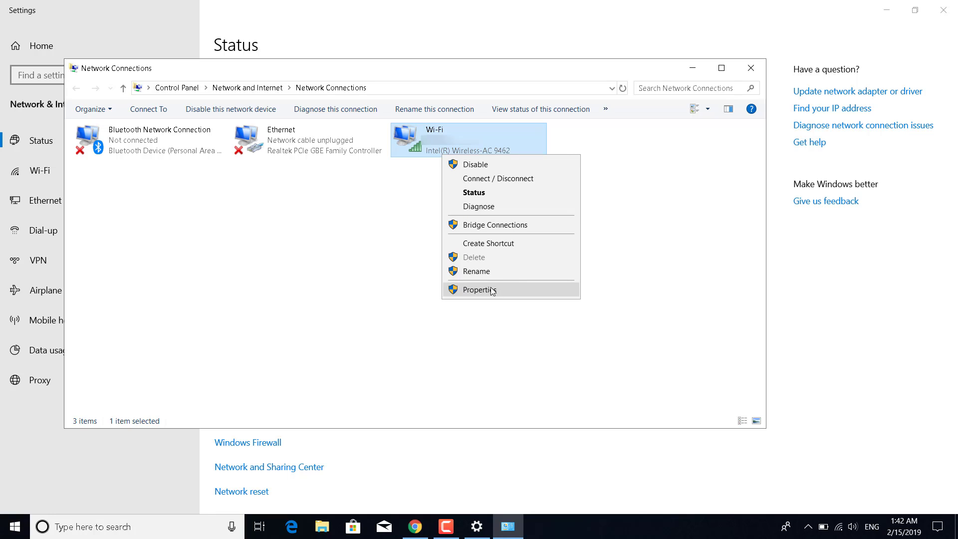
click(466, 293)
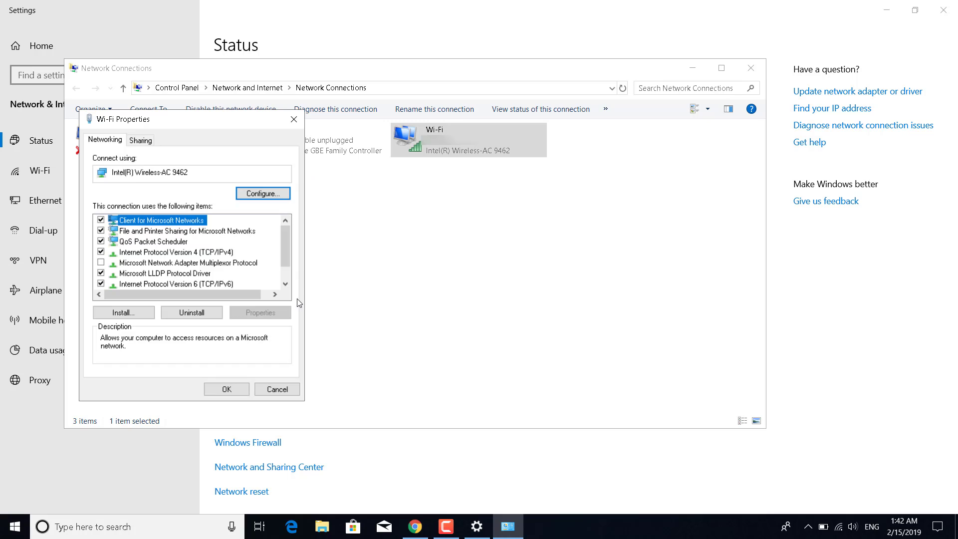
Open the Wi-Fi TCP/IPv4 properties, reset the old DNS, then choose manual DNS addresses.
double_click(167, 253)
click(168, 245)
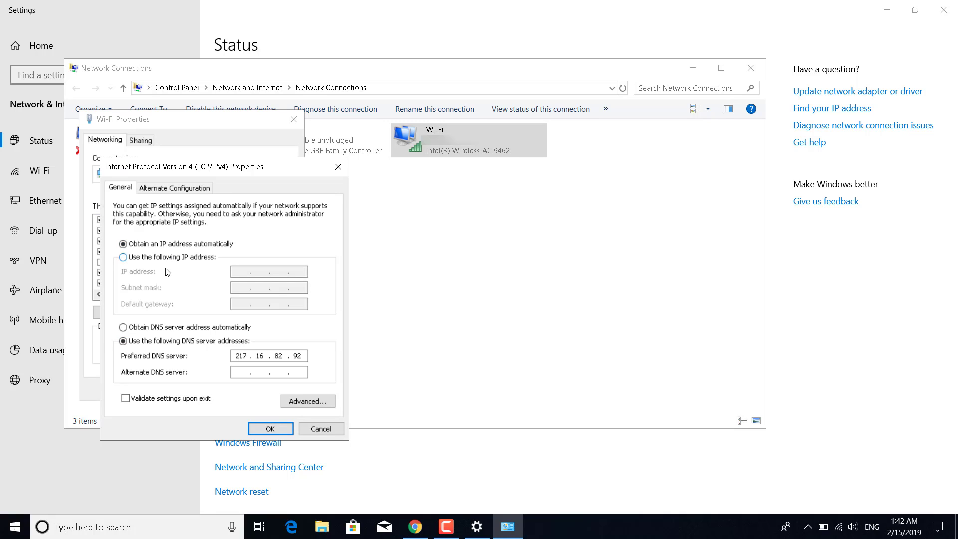
click(162, 328)
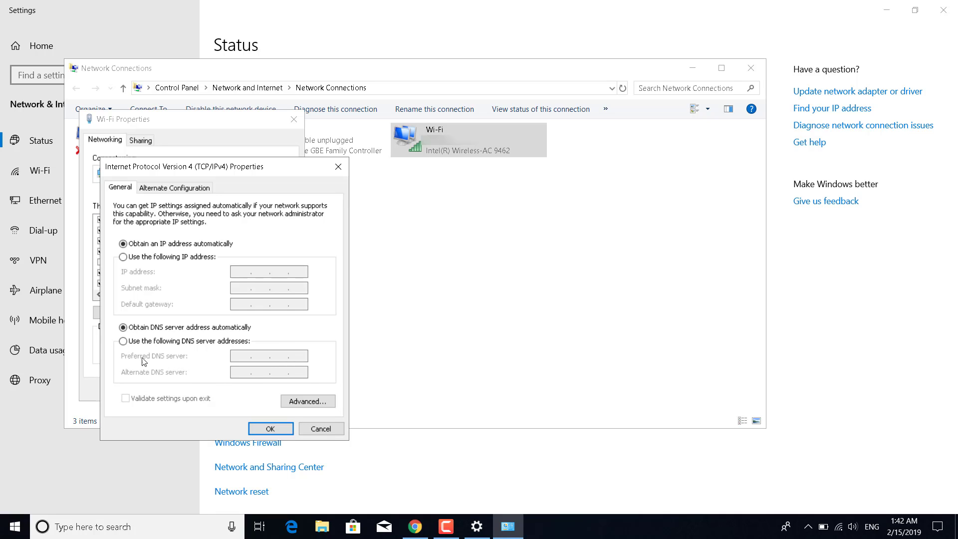
click(197, 342)
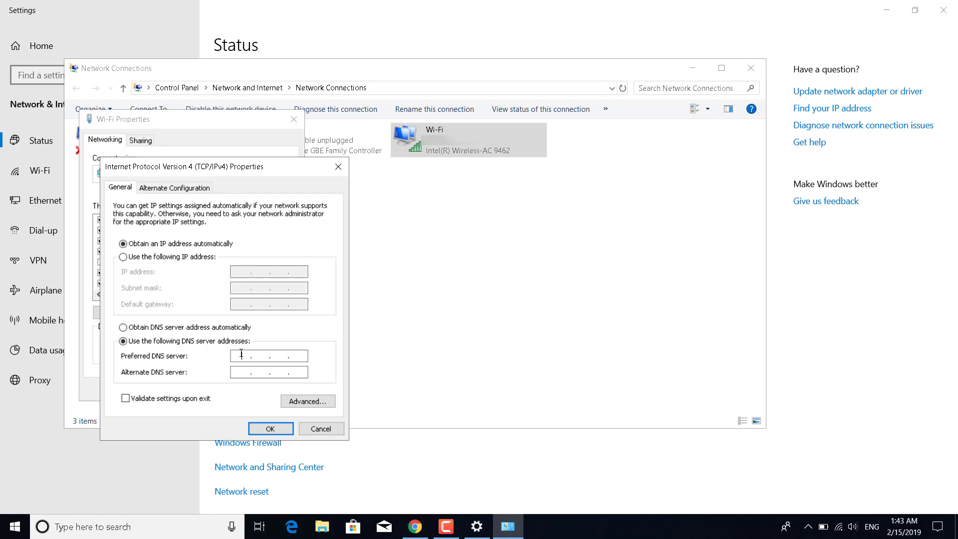
text(8)
text(.8)
text(8.)
text(8)
text(8)
text(8.4)
text(.4)
Confirm preferred DNS 8.8.8.8 and alternate DNS 8.8.4.4 in the IPv4 dialog.
click(270, 429)
Save the Wi-Fi properties, then close Network Connections and Settings.
click(294, 118)
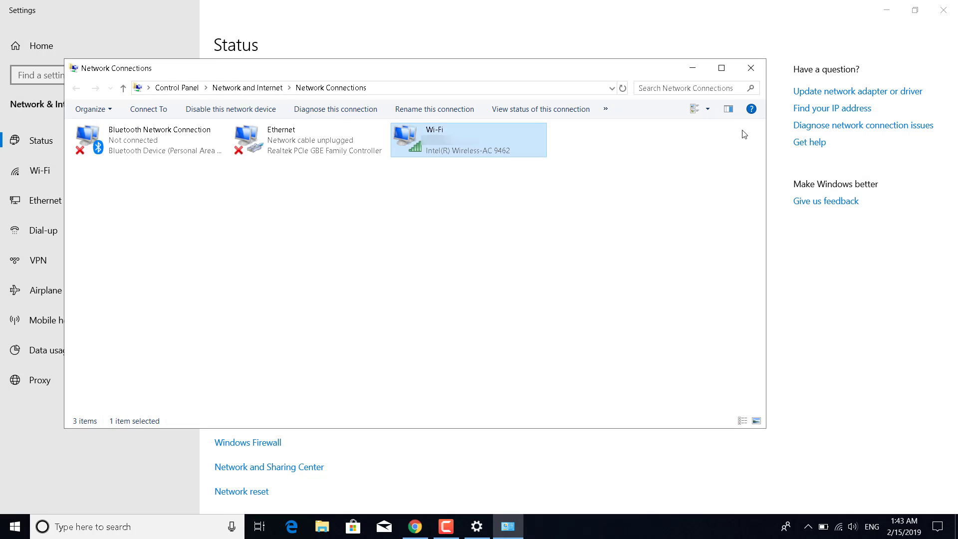
click(751, 68)
click(943, 10)
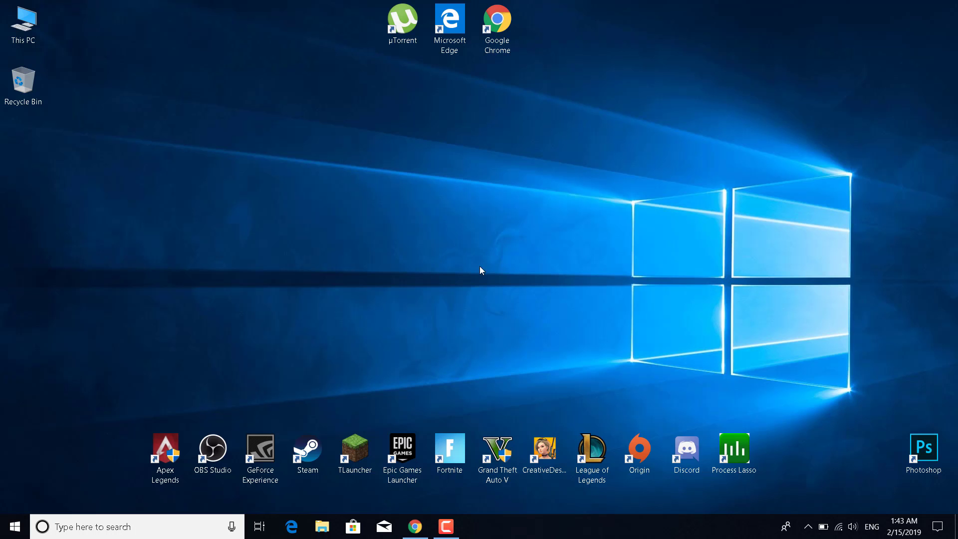